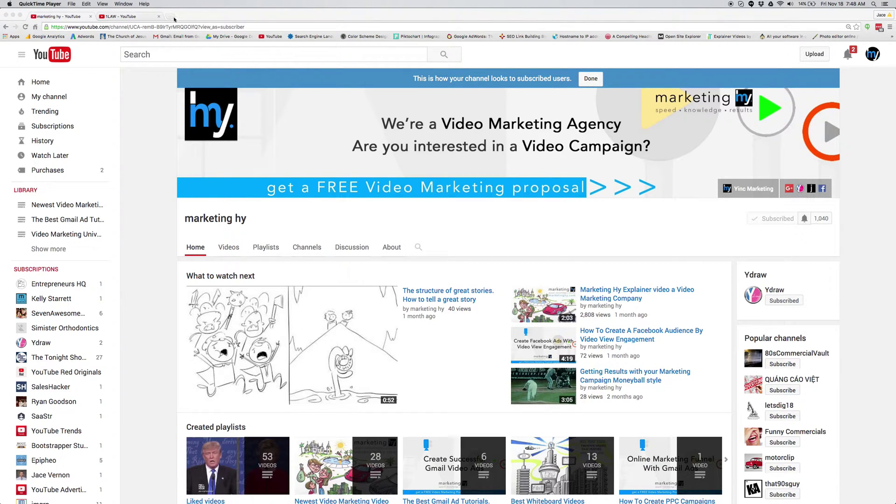
Check the 1LAW channel tab, then go from the marketing hy channel into Video Manager.
click(140, 19)
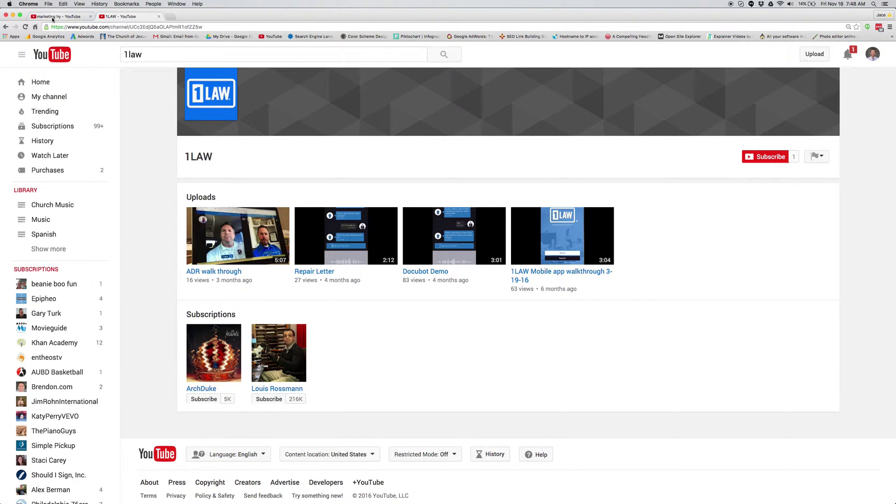
click(52, 18)
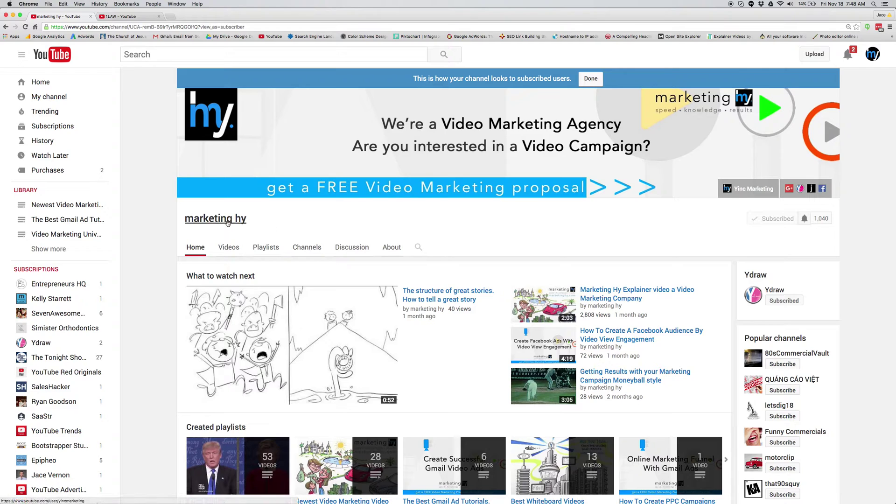
click(63, 101)
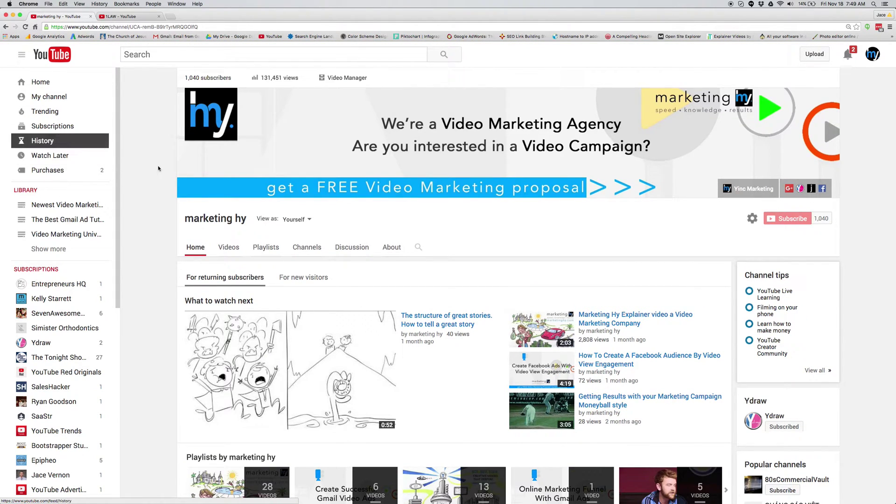
click(344, 83)
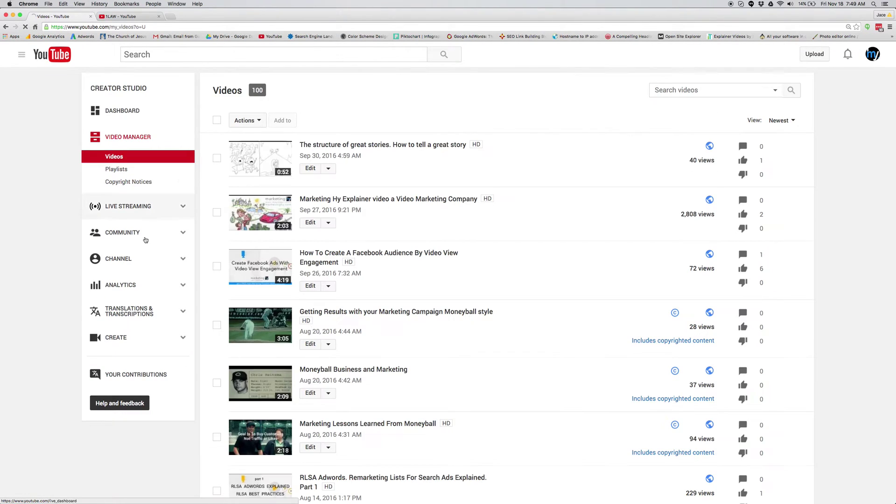
Open the channel's Advanced settings under Status and features and scroll through them.
click(141, 264)
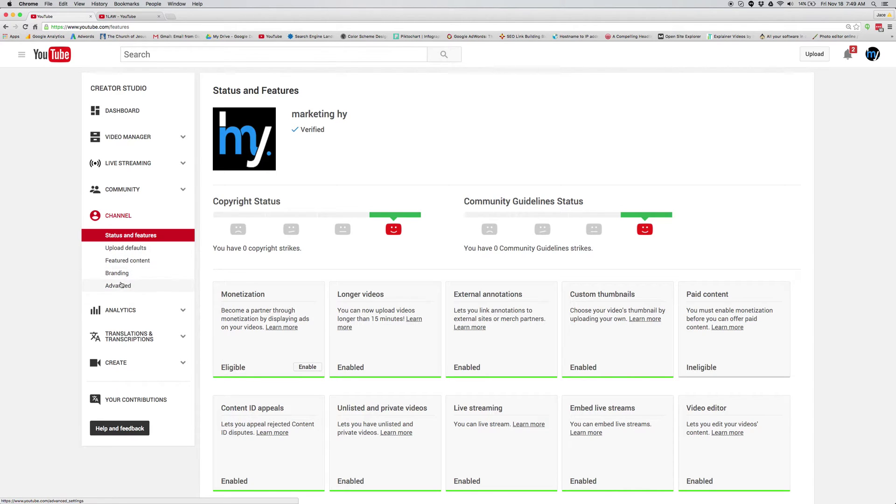
click(121, 289)
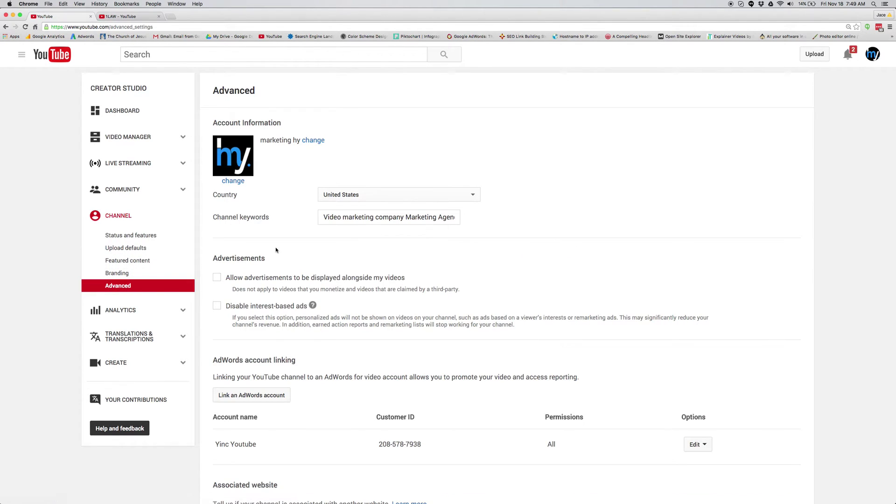
scroll(275, 249, down, 3)
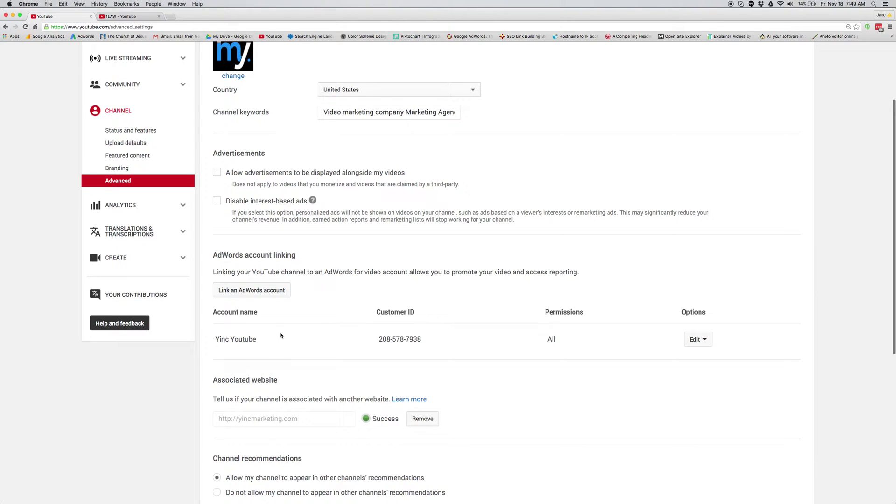
scroll(281, 335, down, 2)
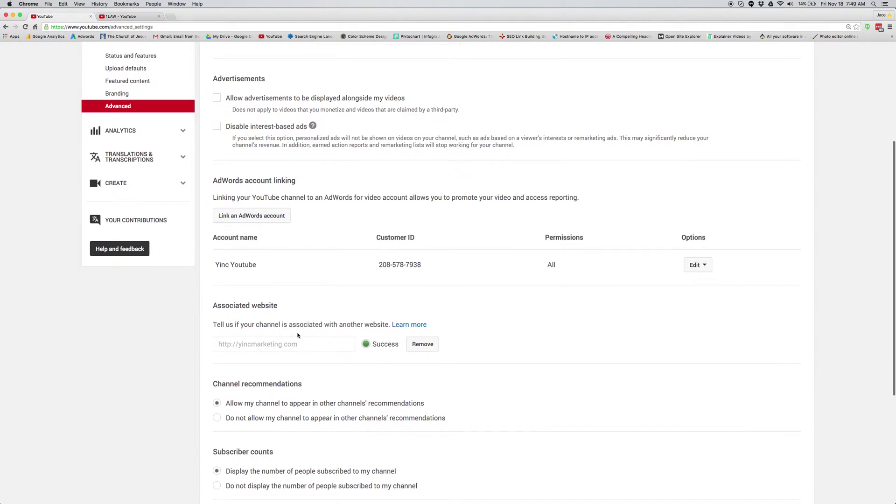
scroll(321, 356, down, 2)
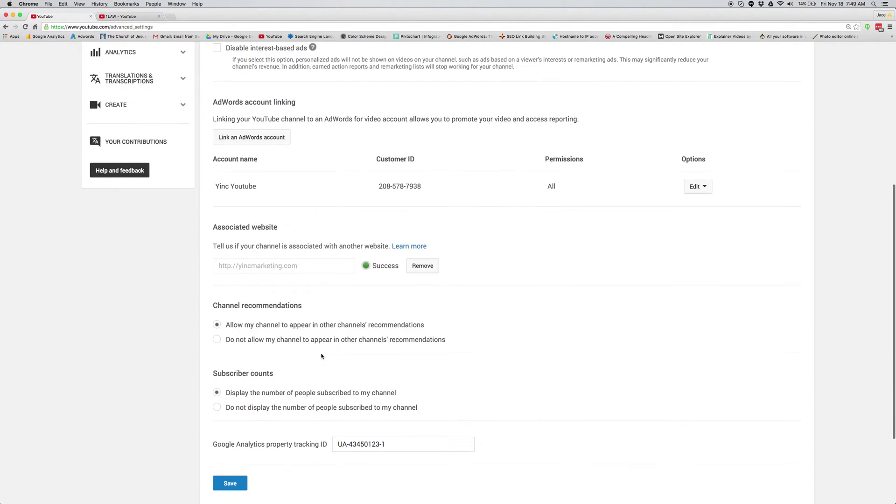
scroll(224, 331, up, 7)
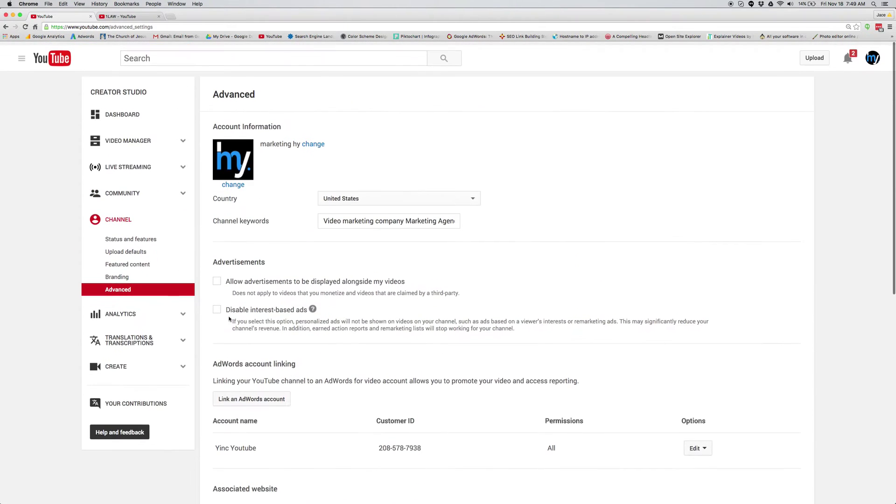
Review the channel's Branding, Featured content and Upload defaults pages.
click(125, 275)
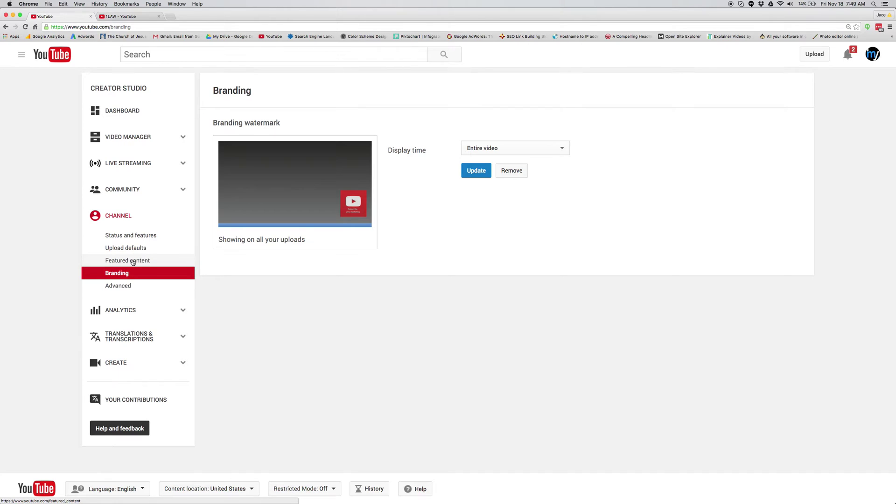
click(132, 261)
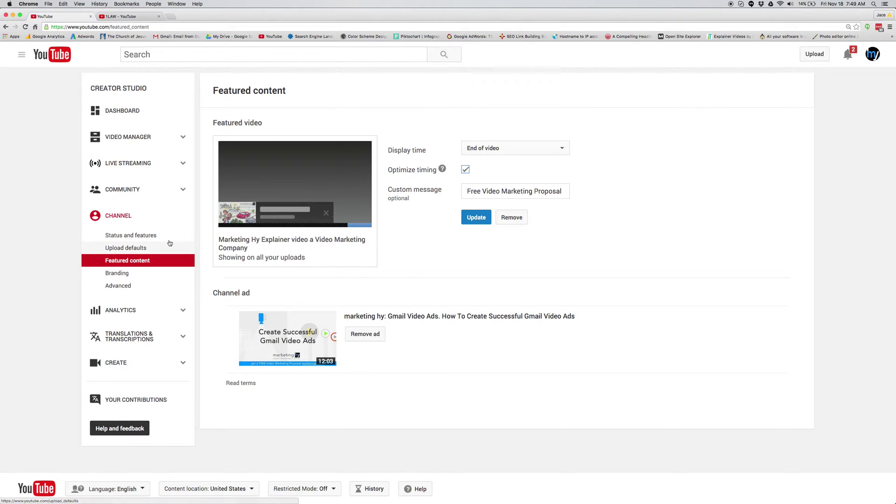
click(143, 248)
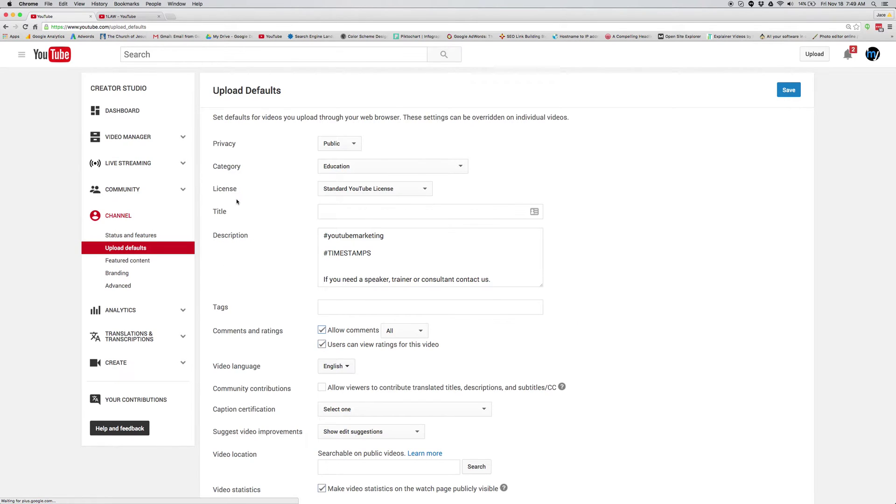
scroll(236, 201, down, 3)
scroll(237, 202, up, 3)
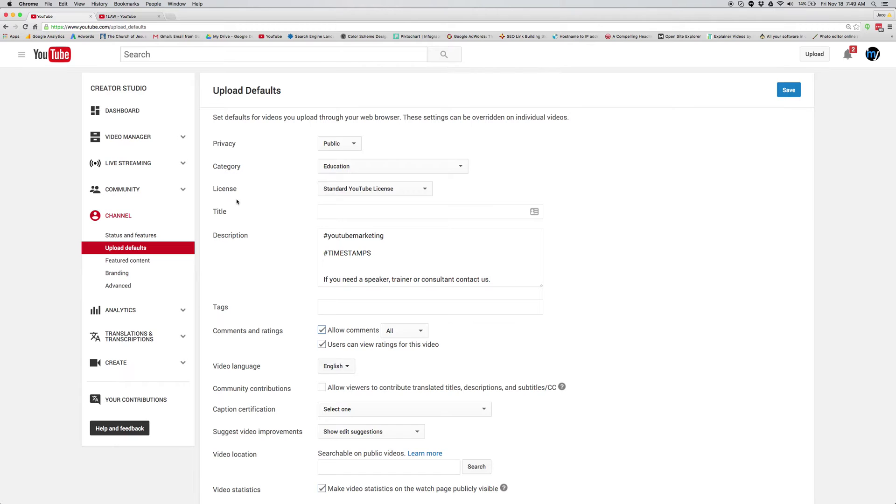
Look over the Status and features page again, then go to the Creator Studio Dashboard.
click(137, 235)
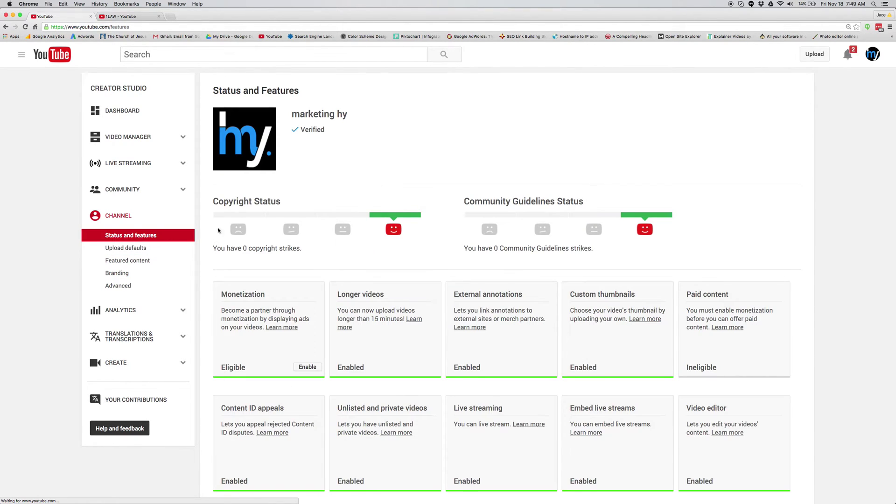
scroll(305, 233, down, 5)
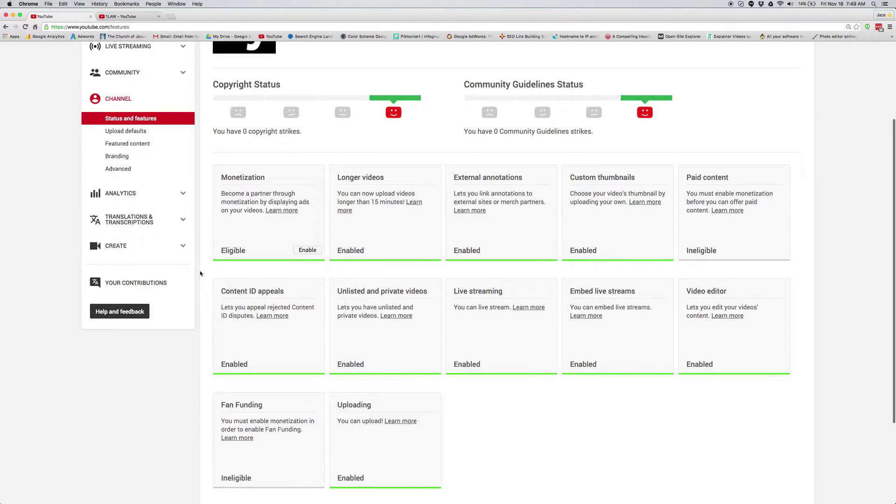
scroll(175, 218, up, 4)
scroll(175, 218, up, 2)
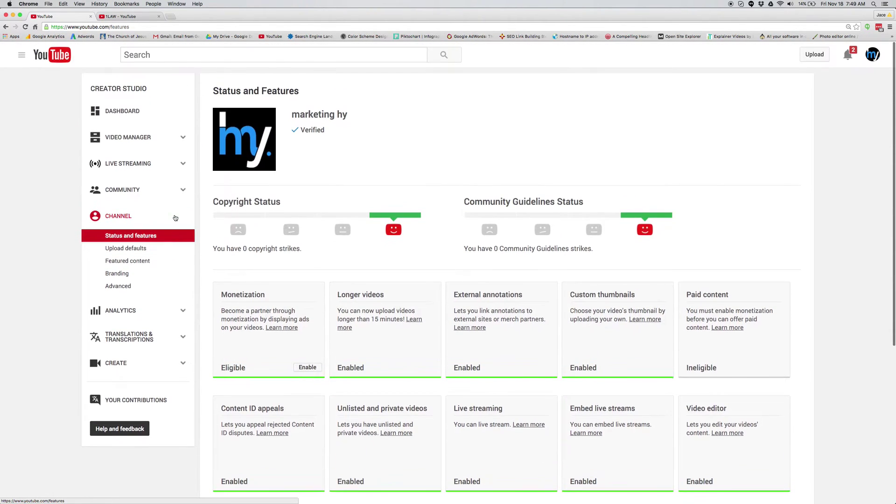
click(139, 110)
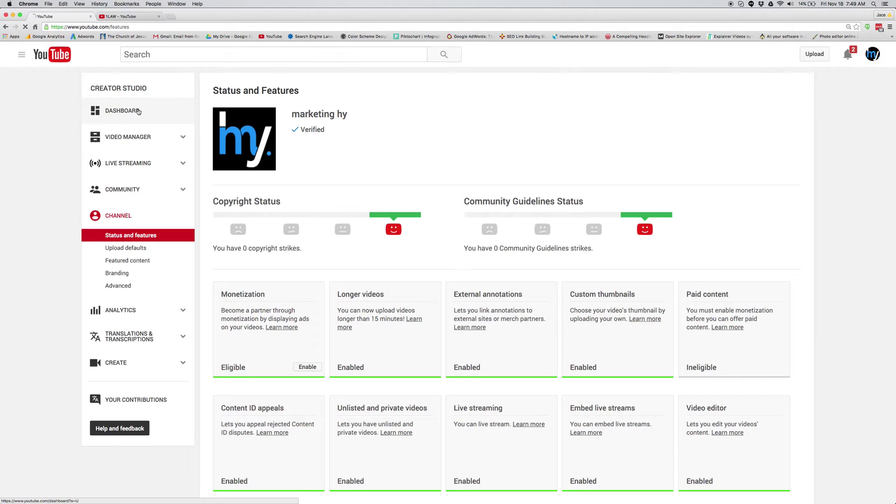
Edit the Marketing Hy Explainer video from Video Manager and open its End screen editor.
click(141, 137)
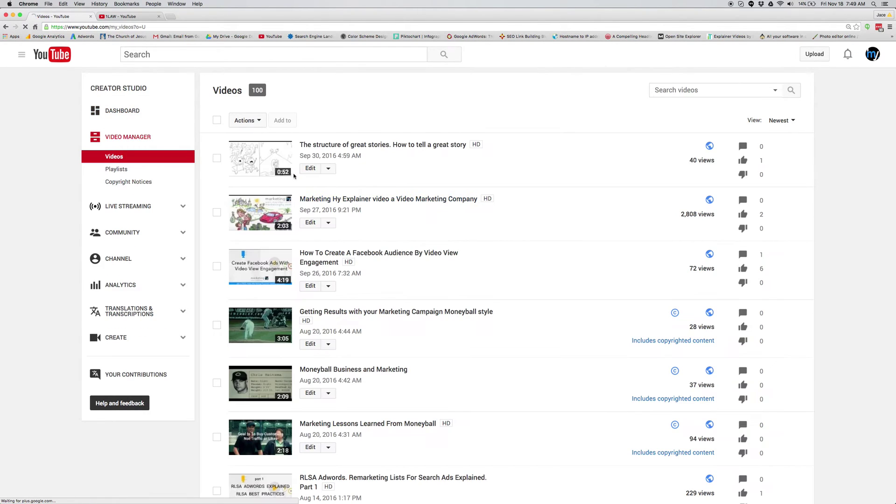
click(310, 223)
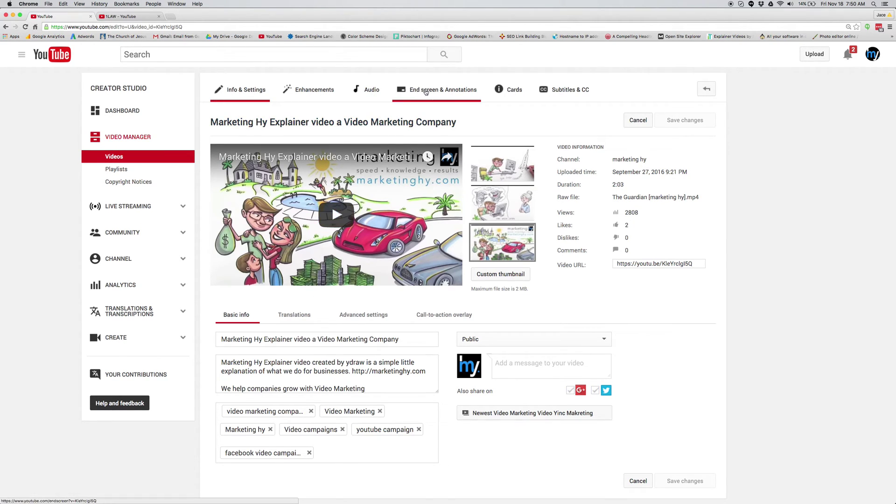
click(426, 91)
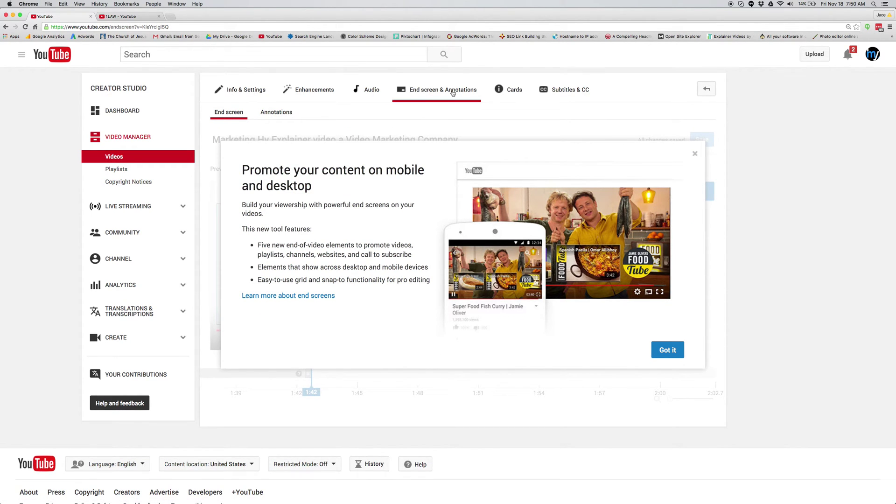
Add a 'Best for viewer' video element to the end screen and move it right.
click(674, 353)
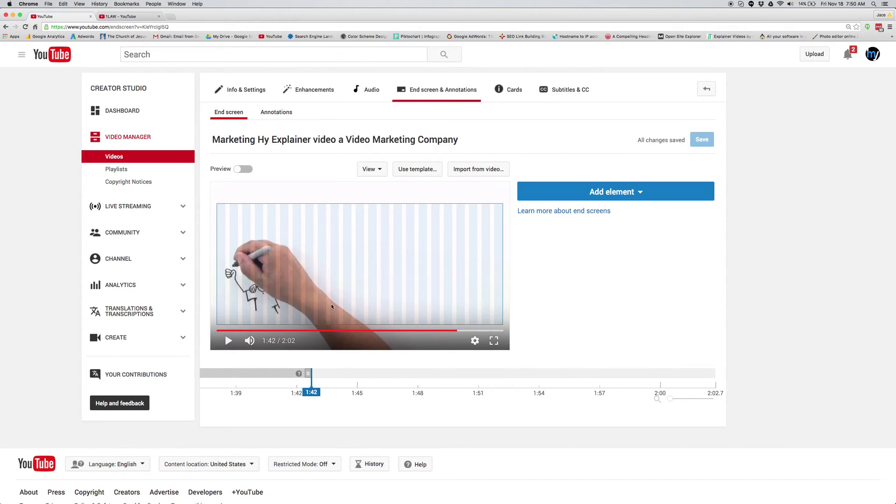
click(651, 199)
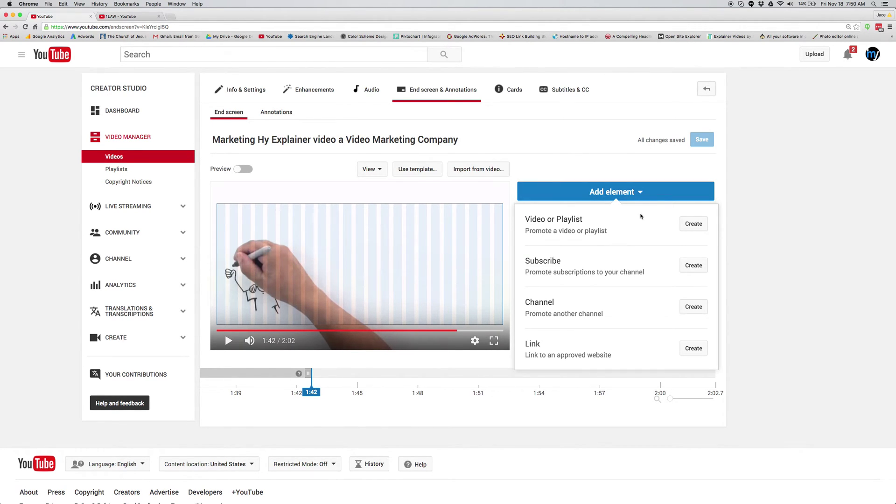
click(694, 224)
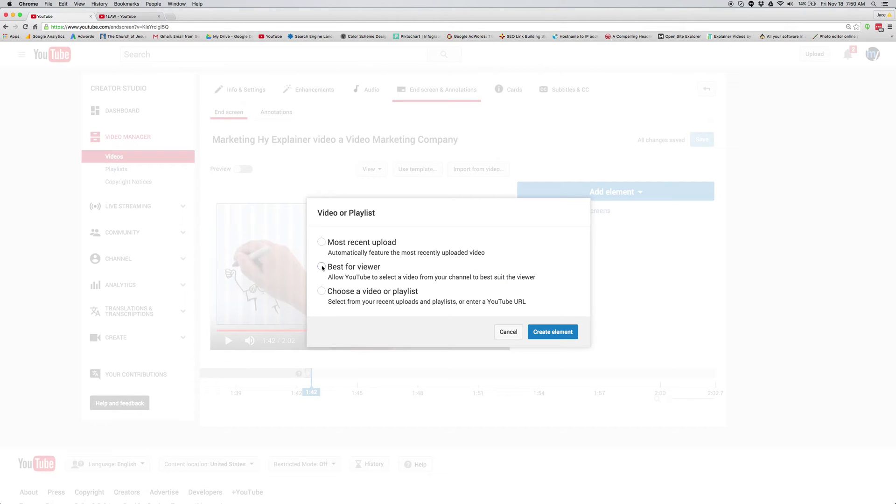
click(553, 333)
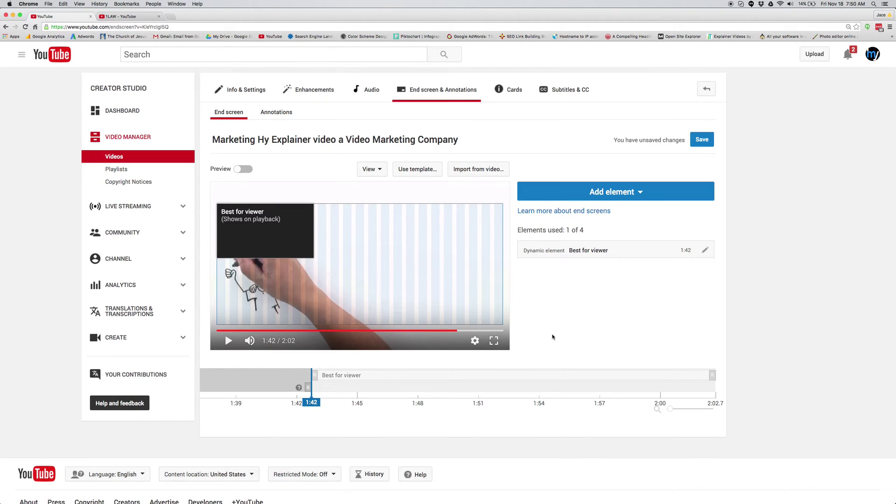
drag(271, 237, 481, 233)
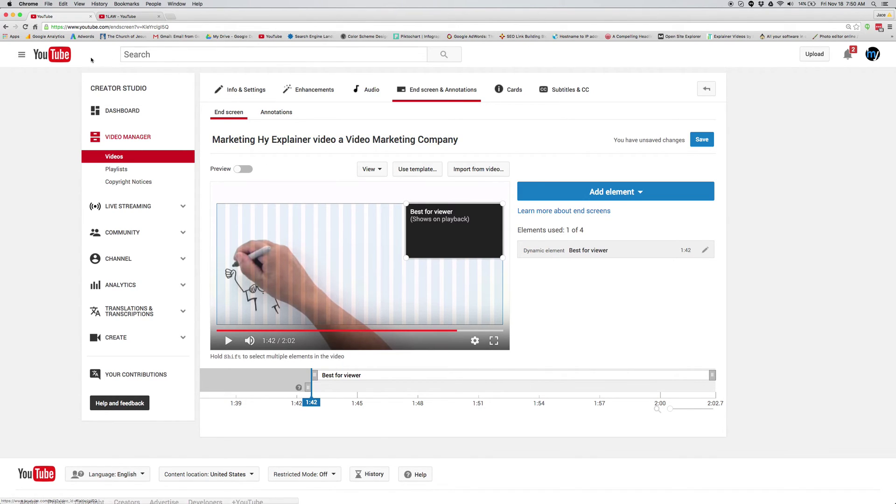
Go to My channel from the guide menu, leaving the end screen editor without saving.
click(22, 55)
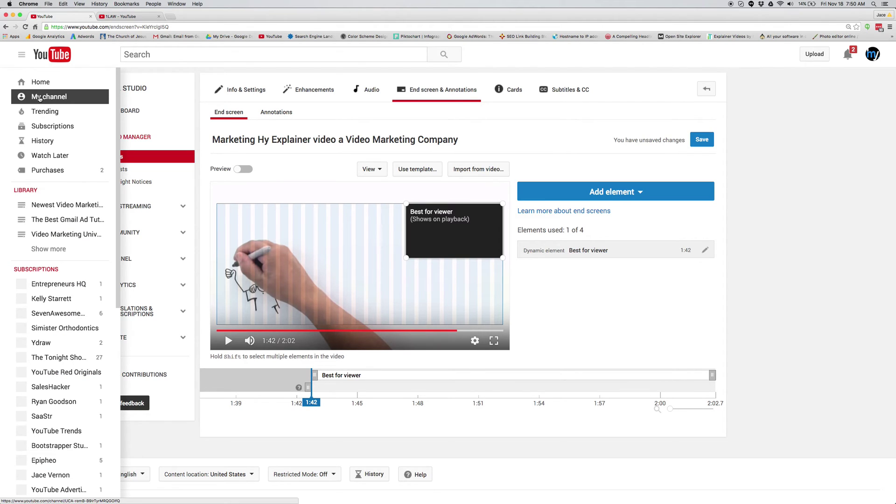
click(40, 99)
click(496, 163)
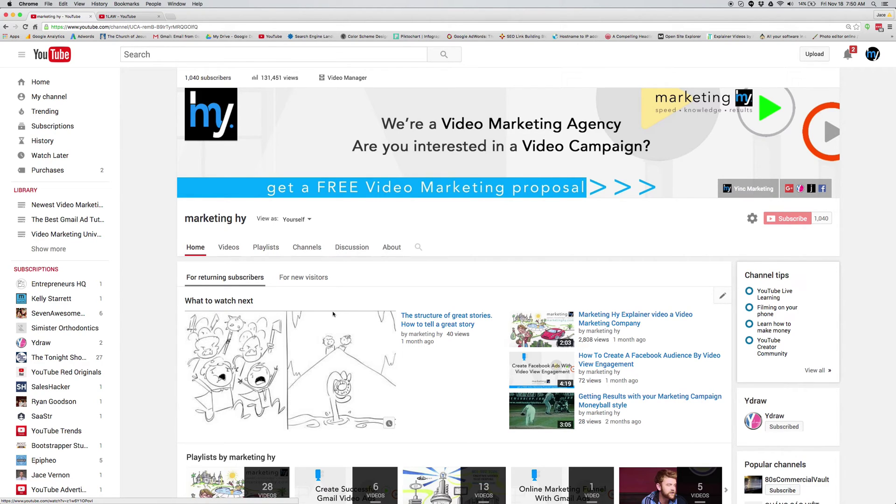
Go from My channel through Video Manager to the Status and features page showing zero strikes.
click(64, 96)
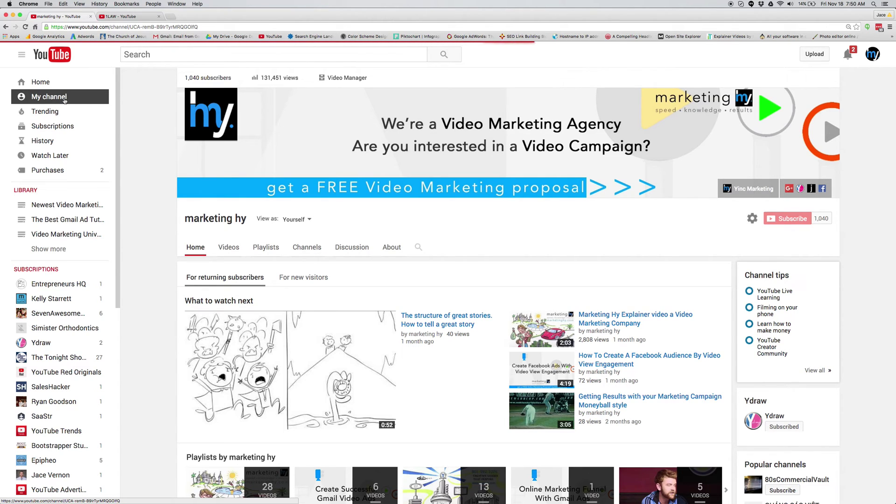
click(347, 79)
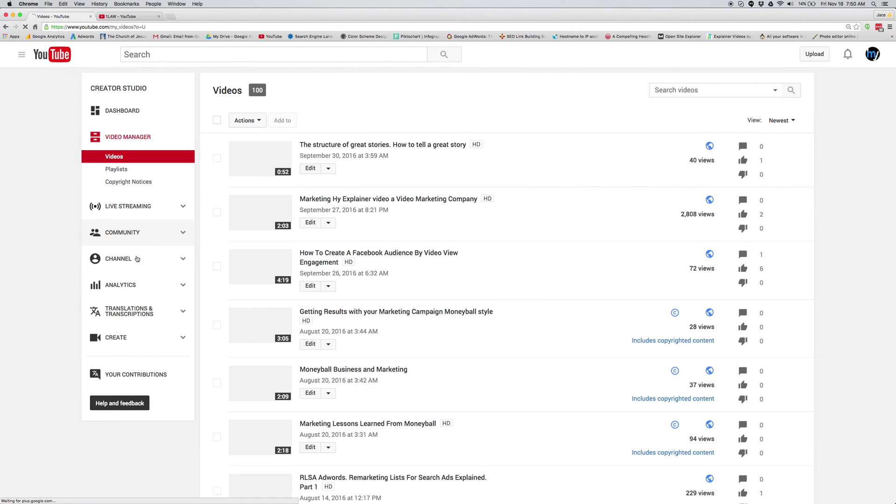
click(137, 265)
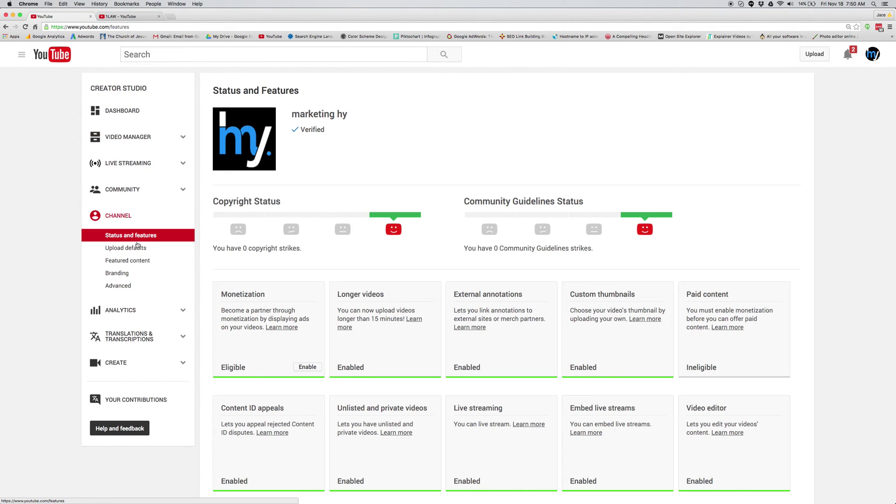